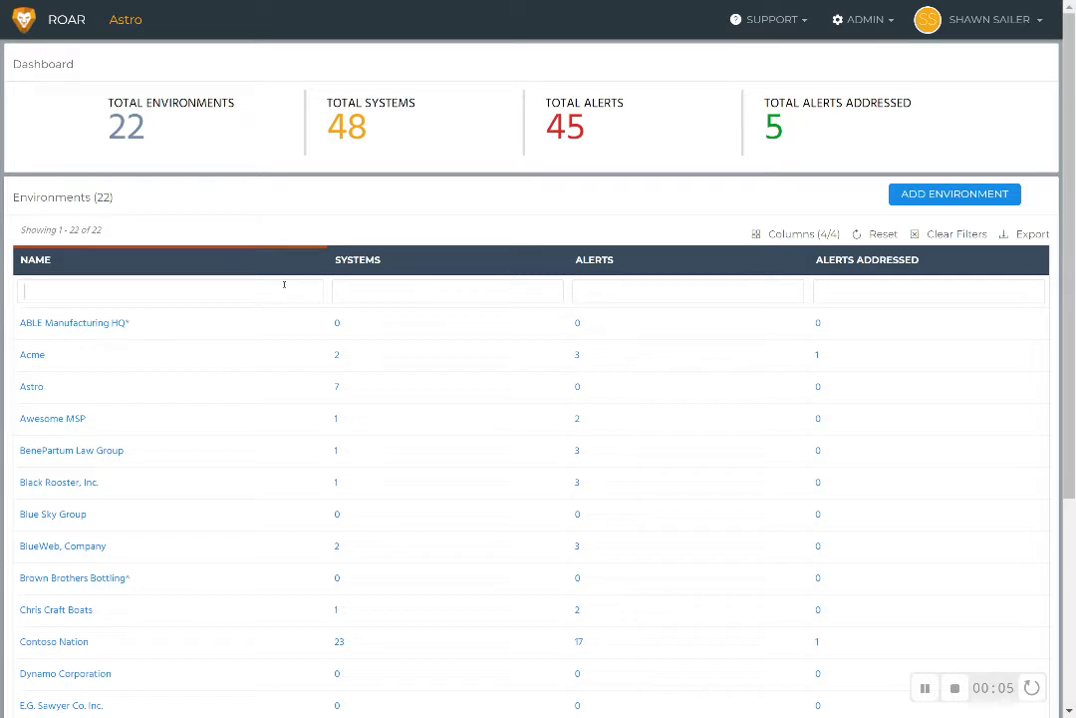
Filter the environments by name 'con' and open Contoso Nation's systems list
left_click(284, 284)
type("con")
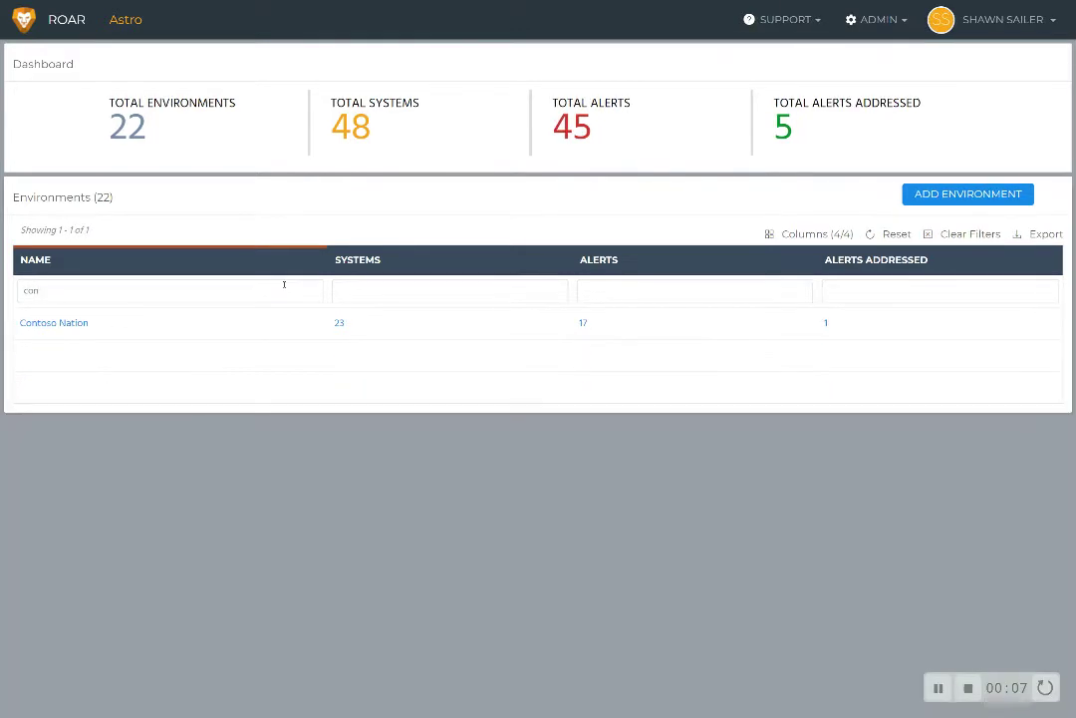
left_click(58, 322)
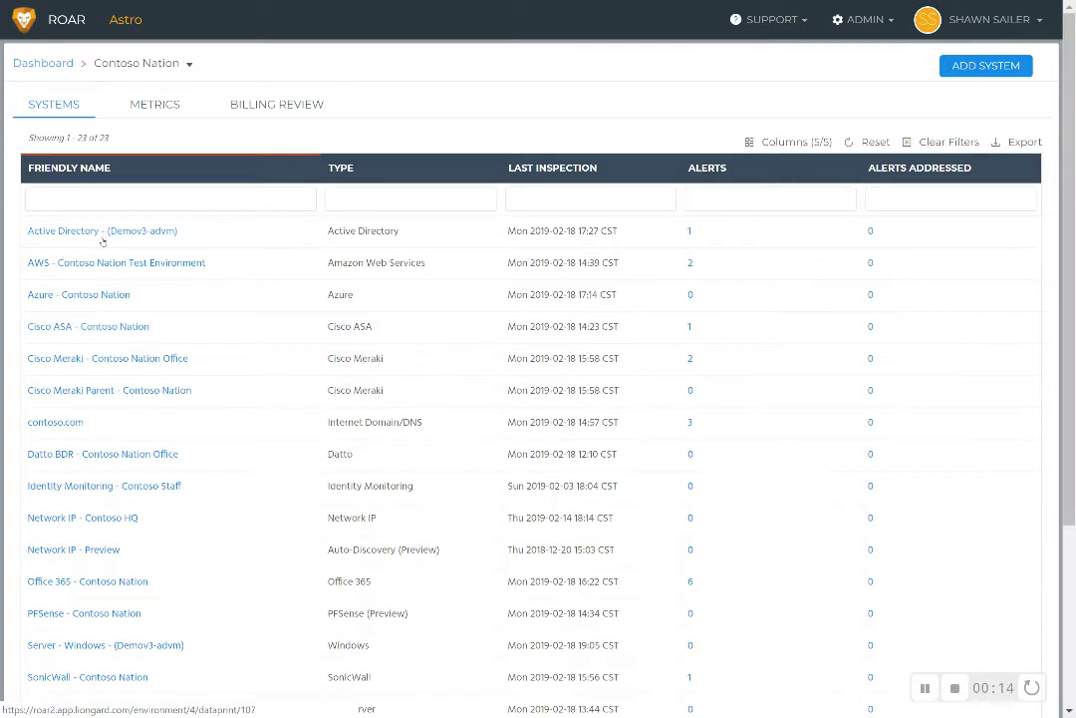
left_click(107, 233)
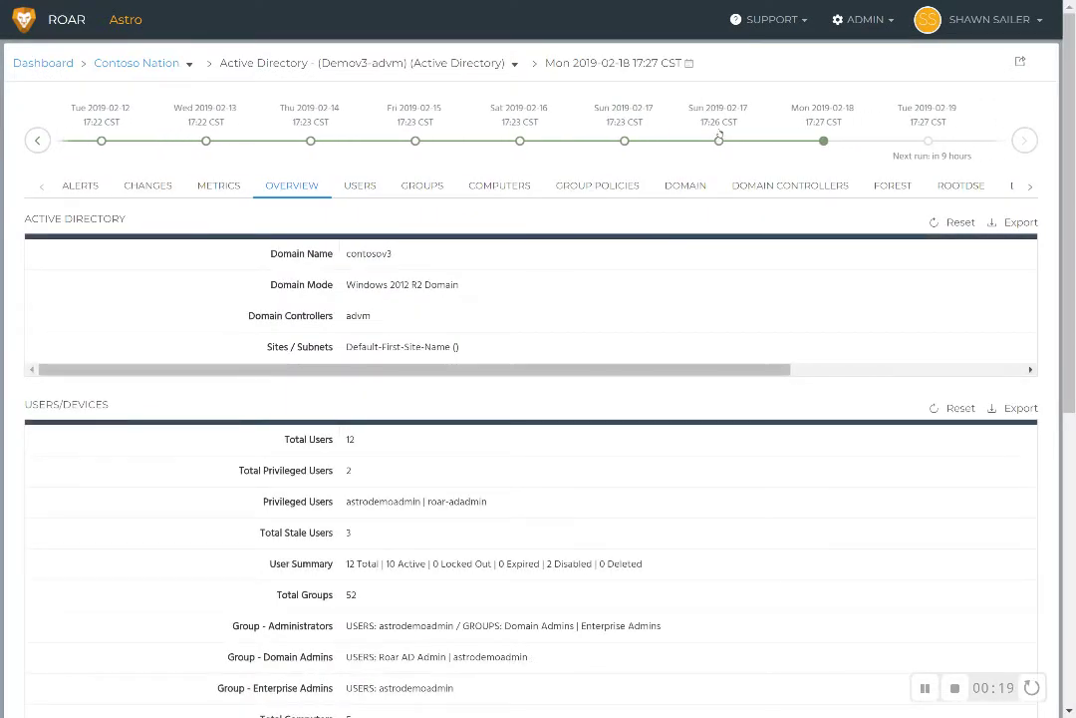
left_click(719, 141)
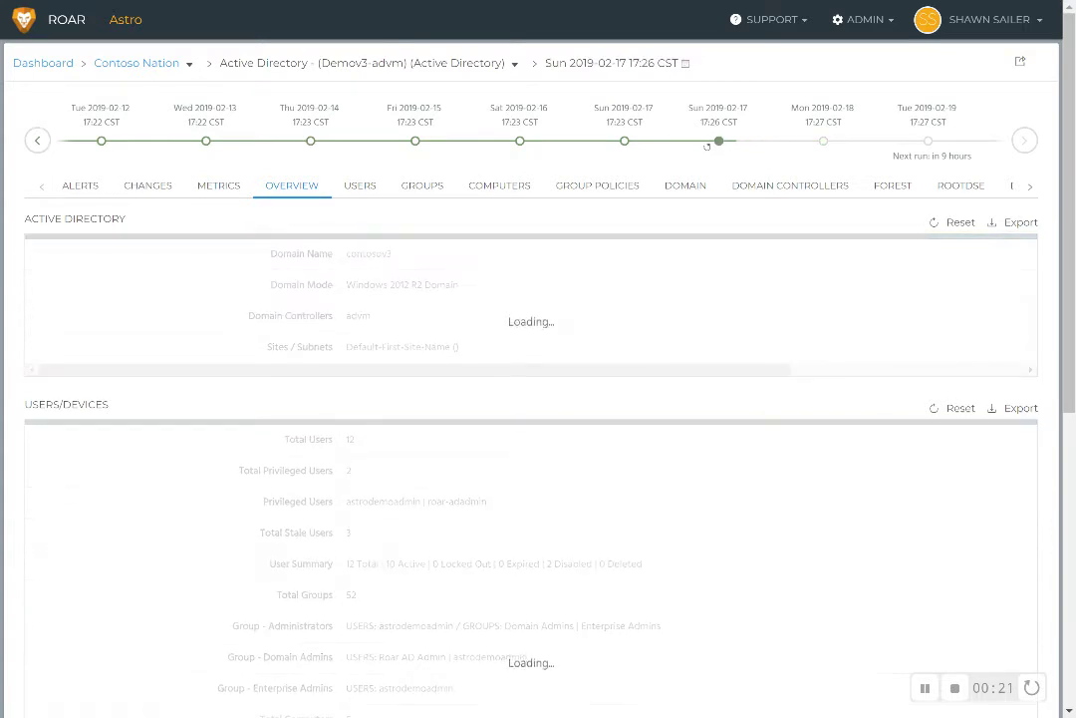
left_click(625, 141)
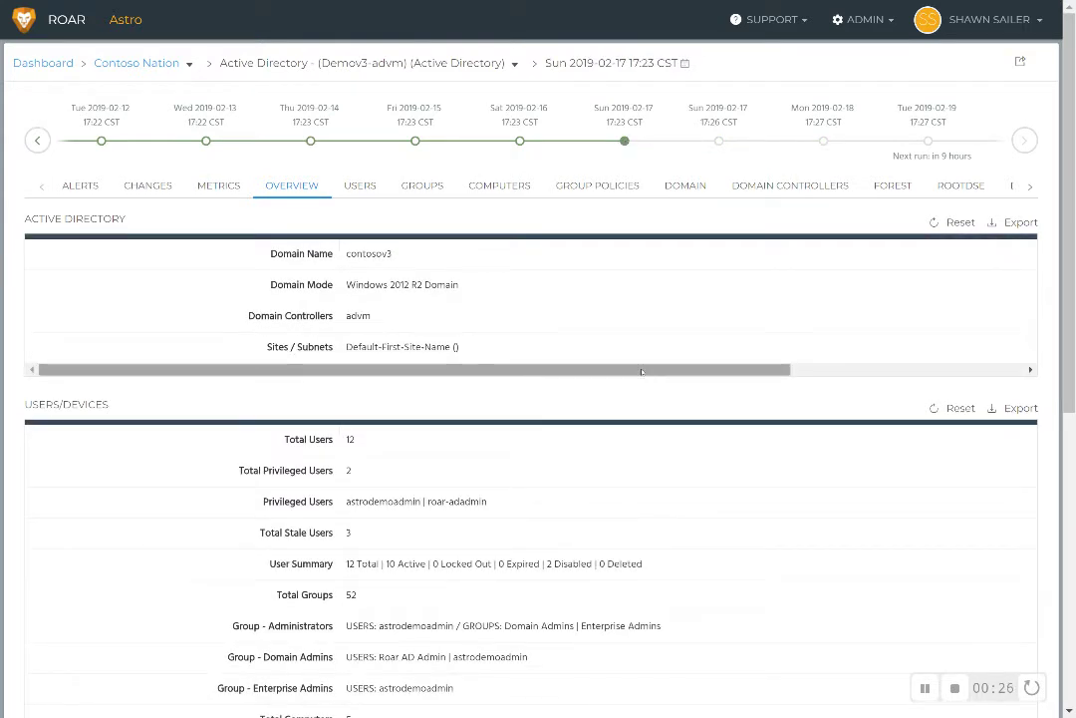
left_click(683, 63)
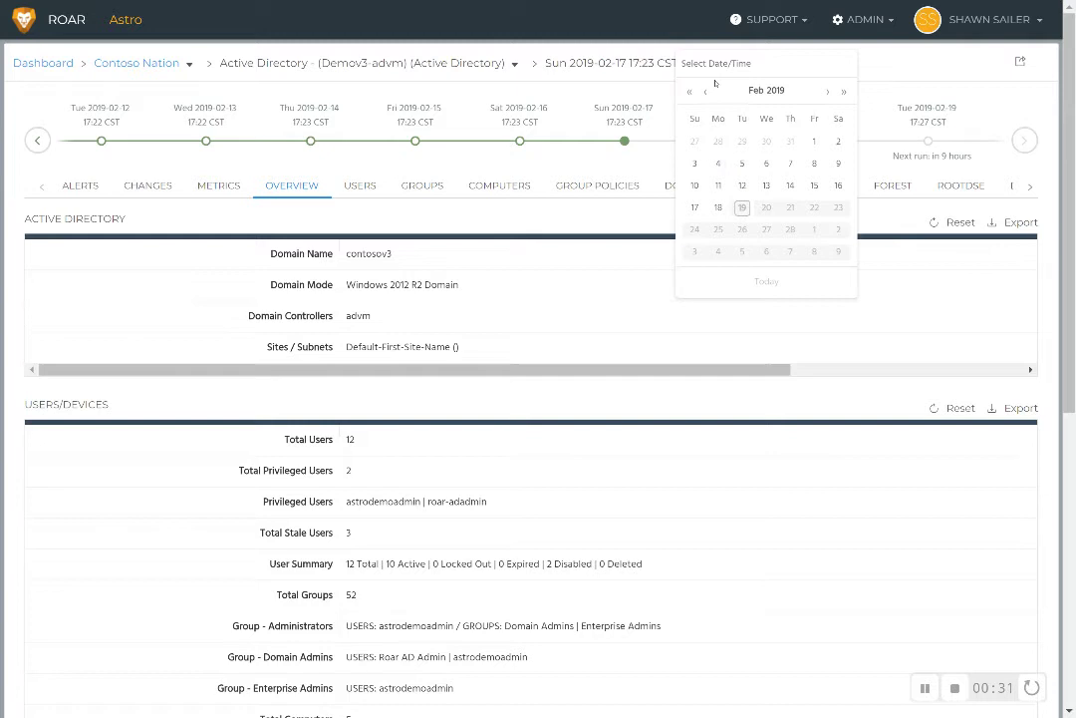
Switch to the contoso.com Internet Domain/DNS system from the system dropdown
left_click(513, 64)
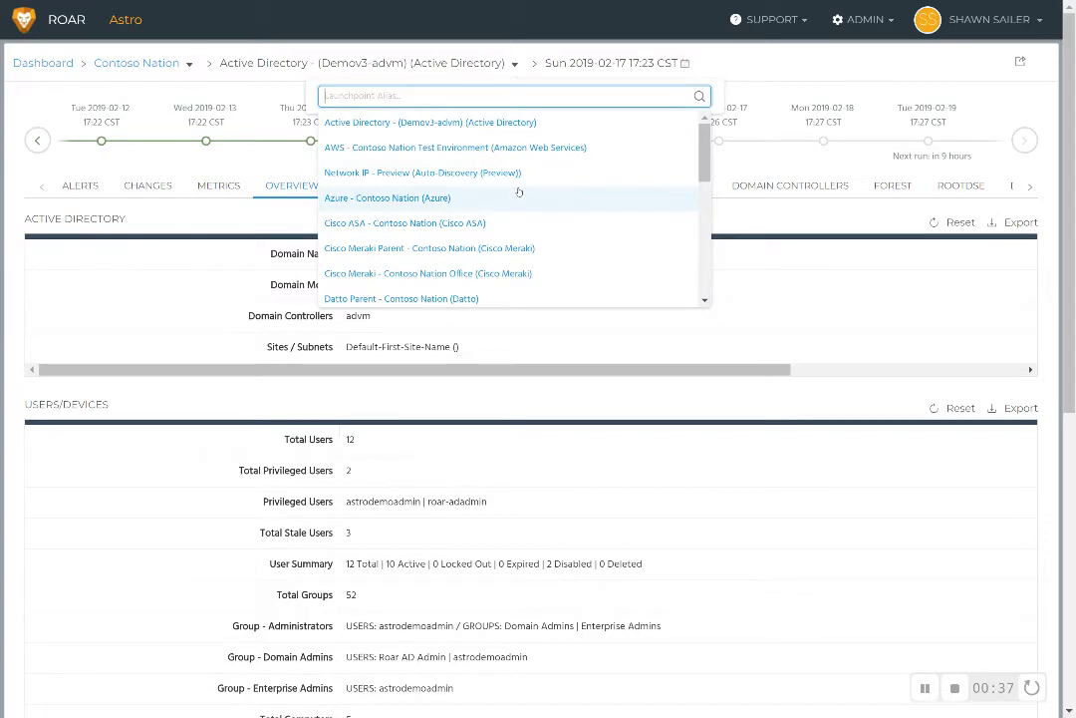
scroll(518, 192, "down", 5)
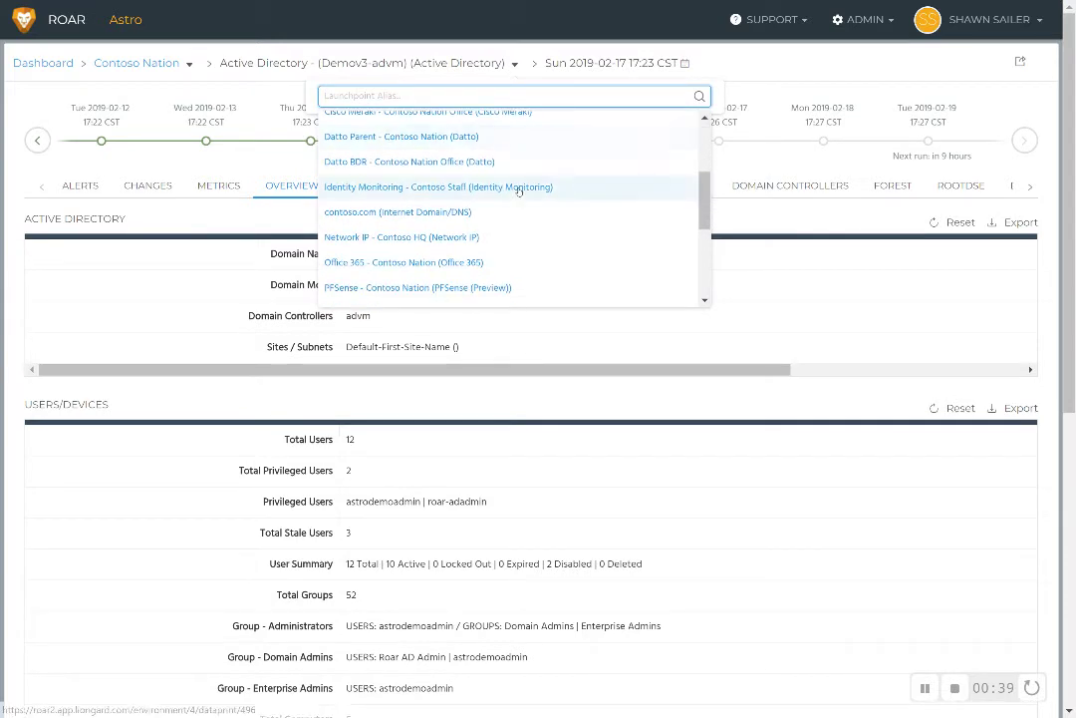
scroll(518, 192, "down", 1)
left_click(518, 189)
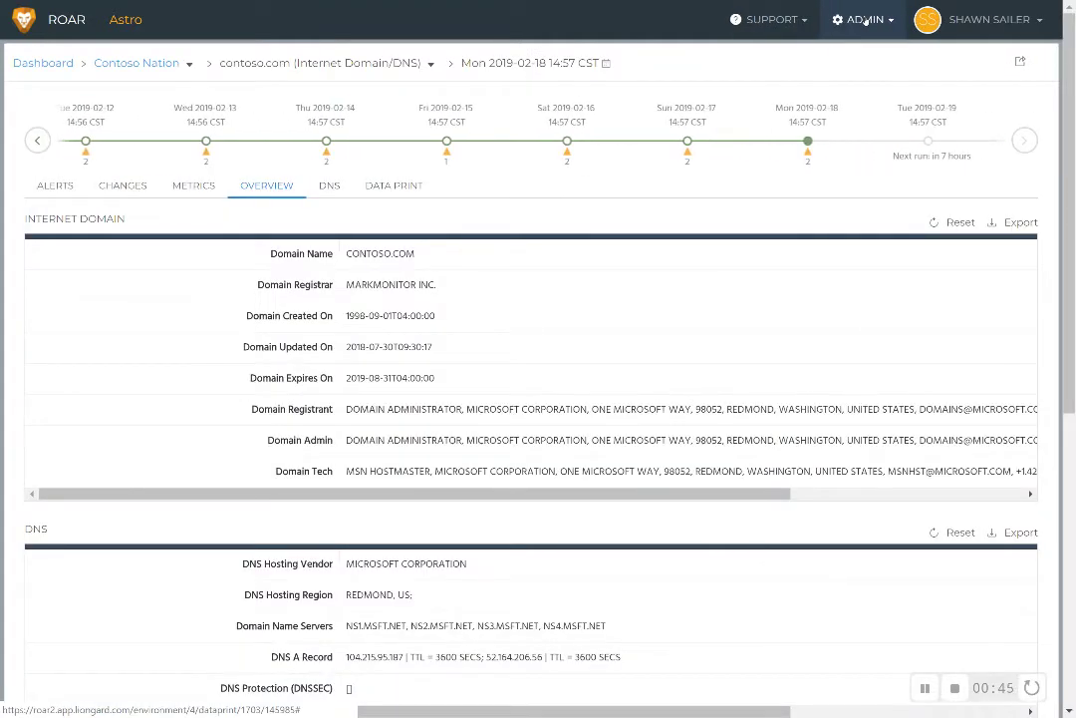
View the ConnectWise integration settings under Admin Integrations, briefly checking the onboarding checklist
left_click(866, 20)
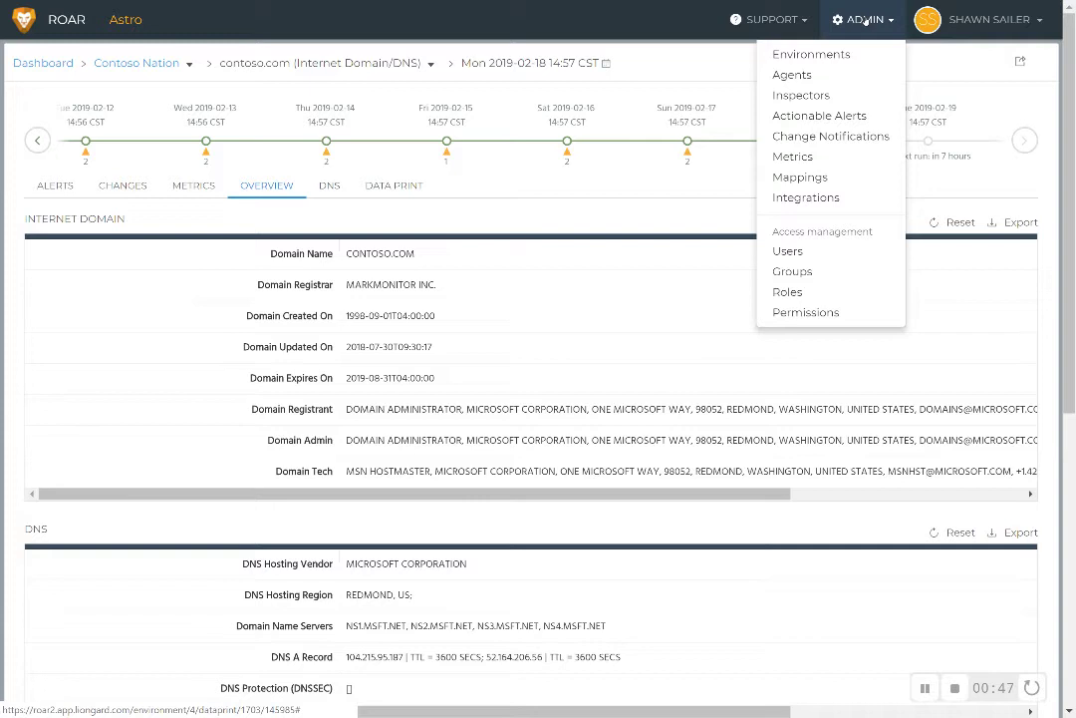
left_click(818, 195)
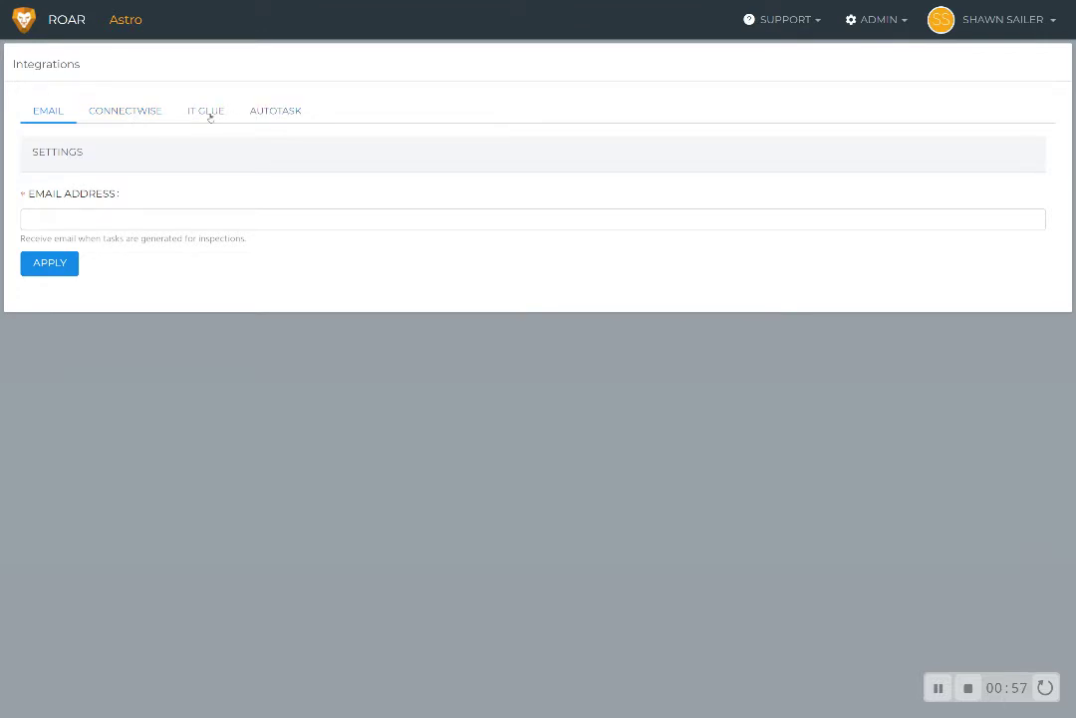
left_click(147, 114)
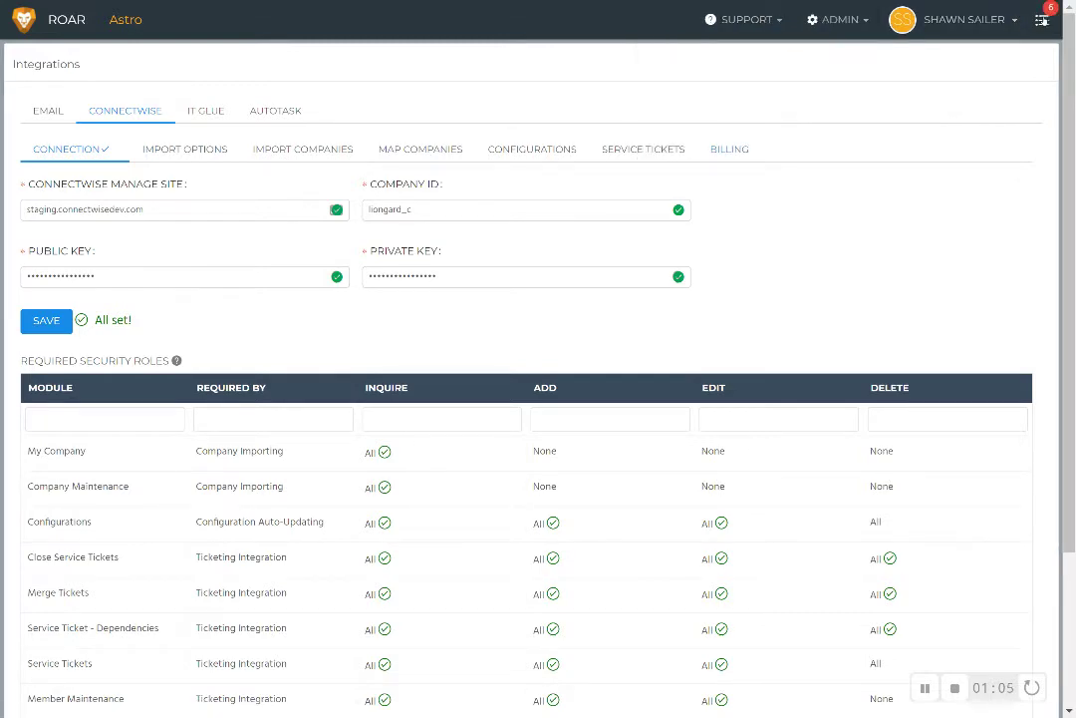
left_click(1042, 20)
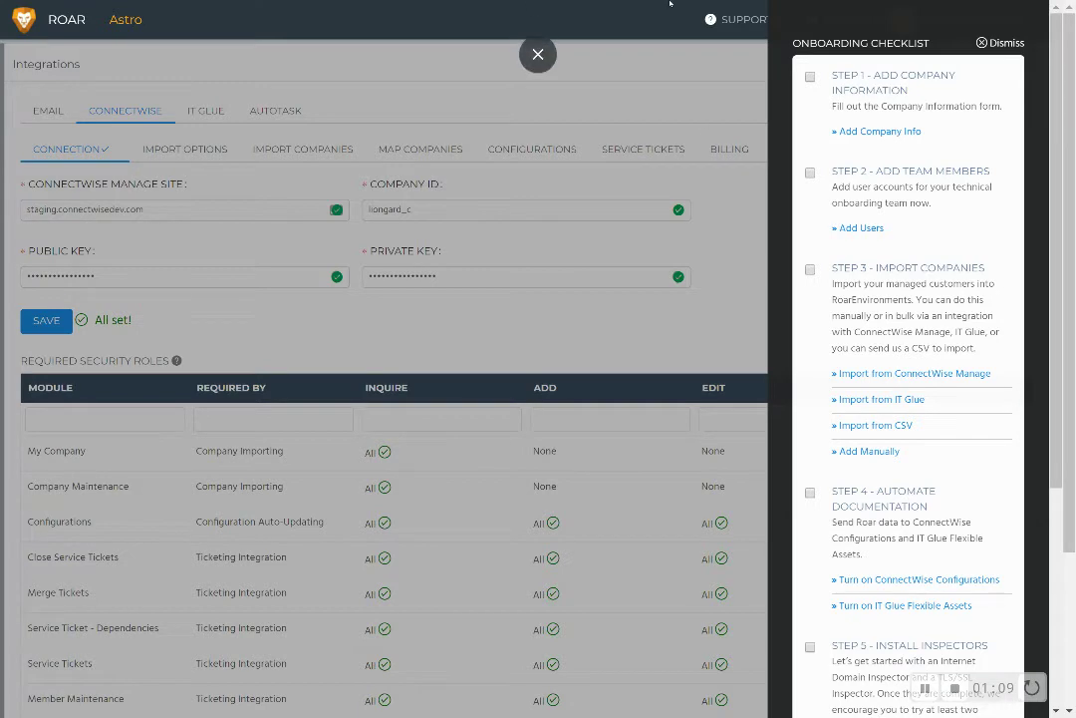
left_click(634, 84)
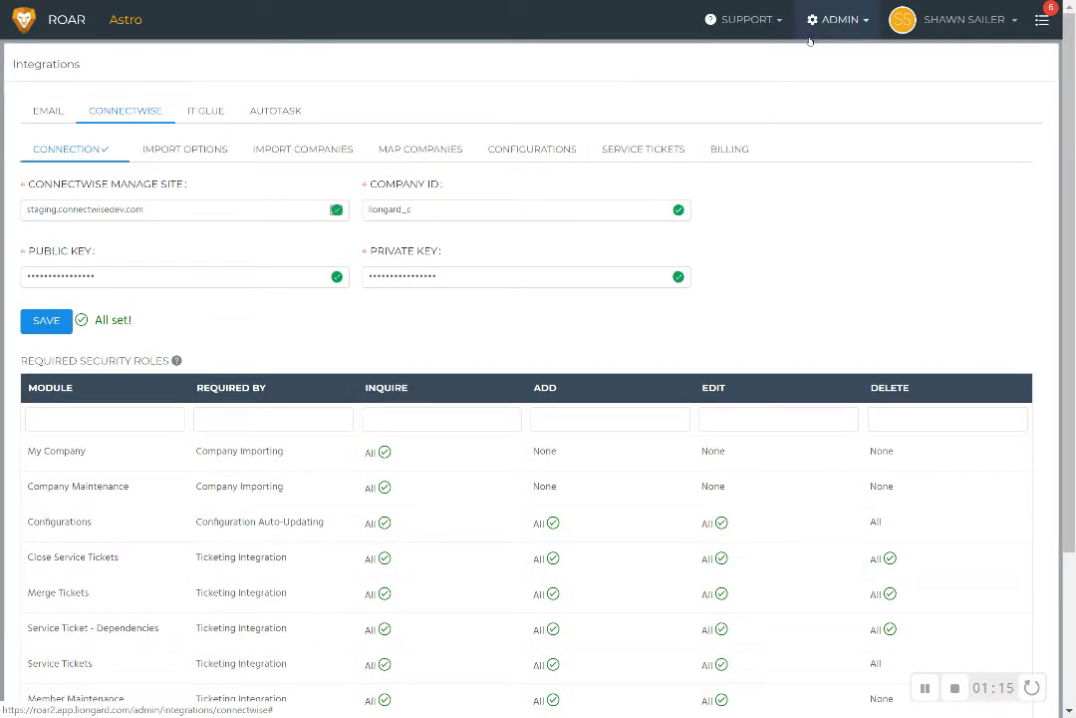
Review the 7 agents on the Agents page and the Windows agent installer details
left_click(855, 35)
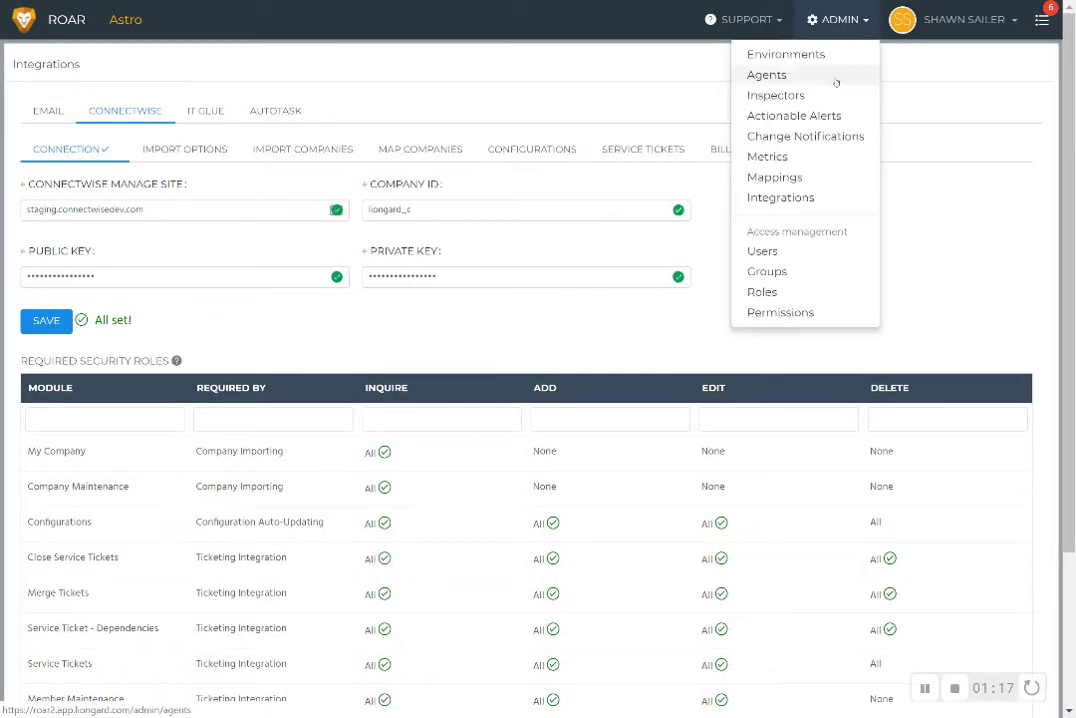
left_click(837, 80)
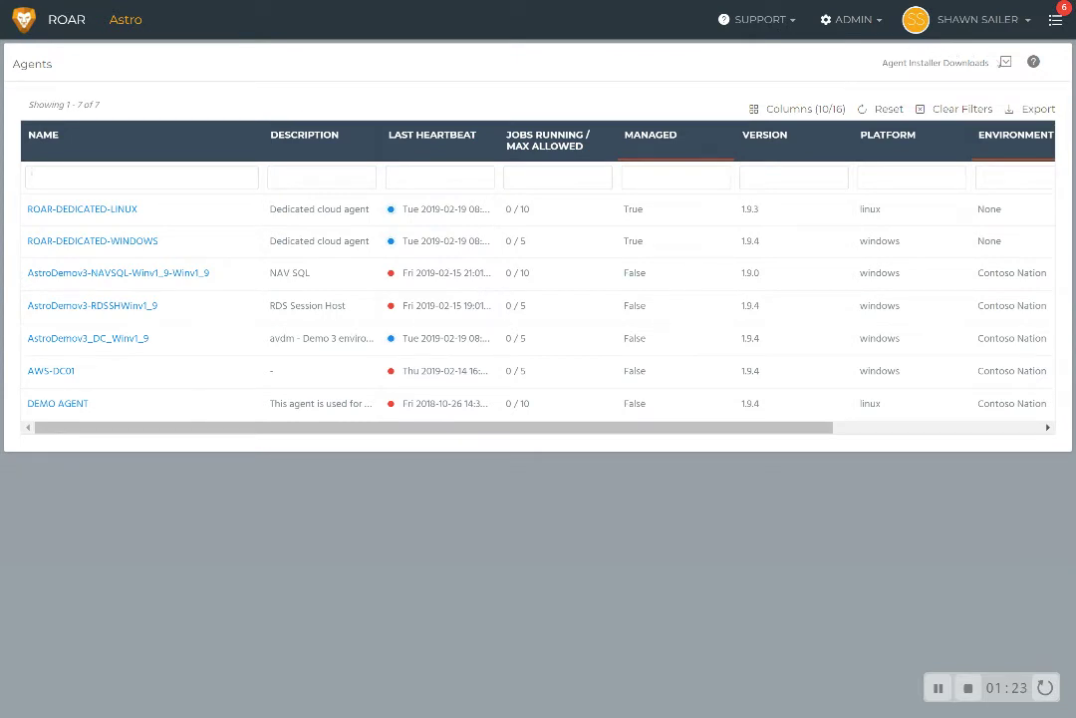
left_click(1006, 61)
left_click(1007, 64)
left_click(1006, 64)
left_click(981, 87)
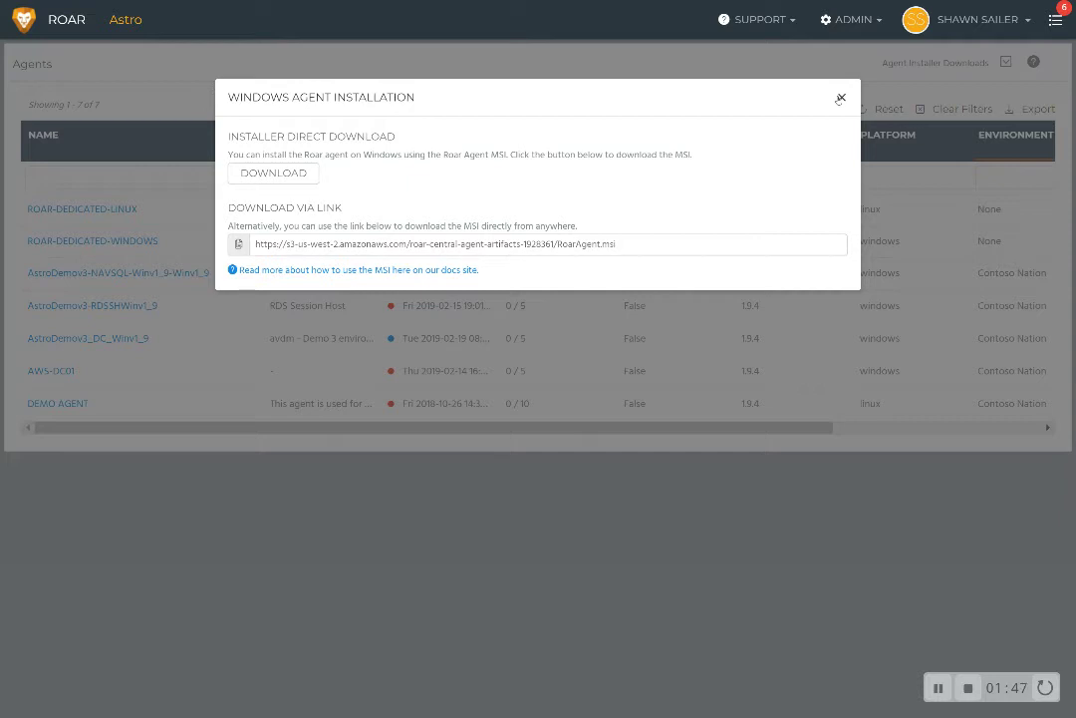
left_click(840, 99)
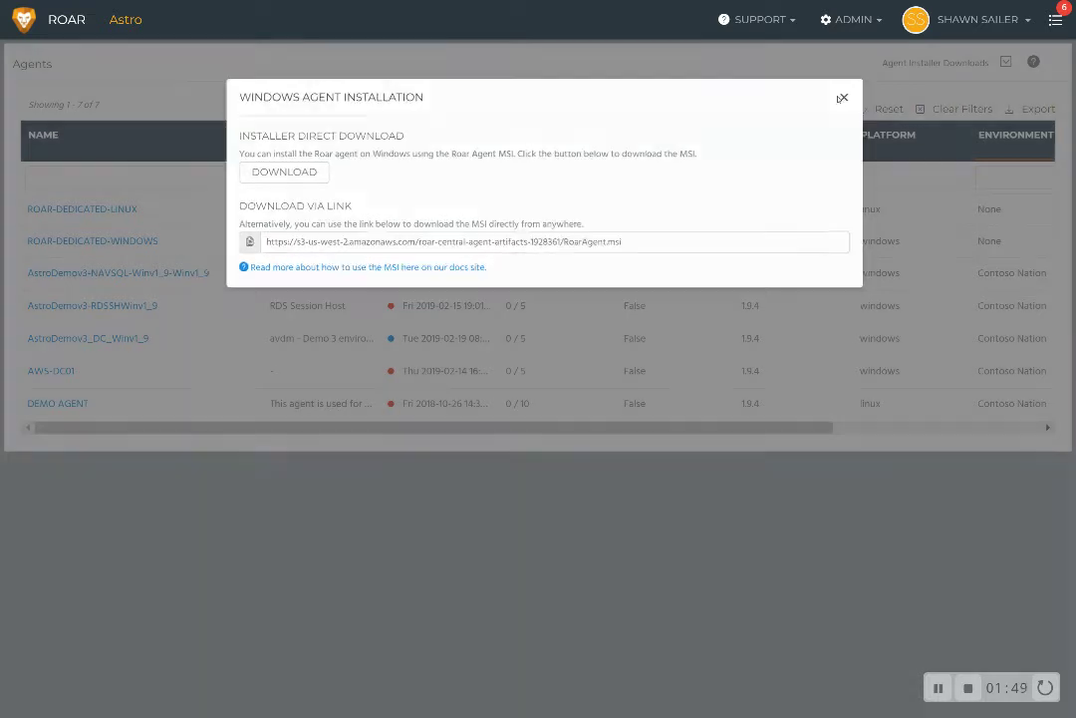
left_click(862, 37)
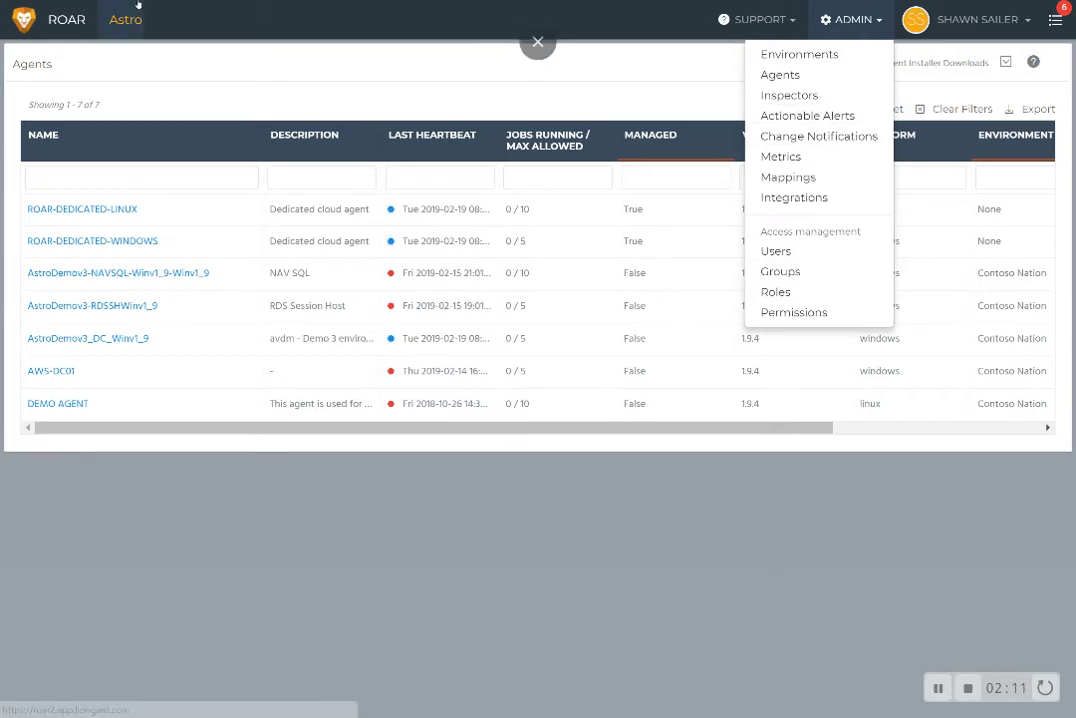
Open Contoso Nation's Active Directory - (Demov3-advm) system, check its Data Print, then list its 12 users
left_click(57, 24)
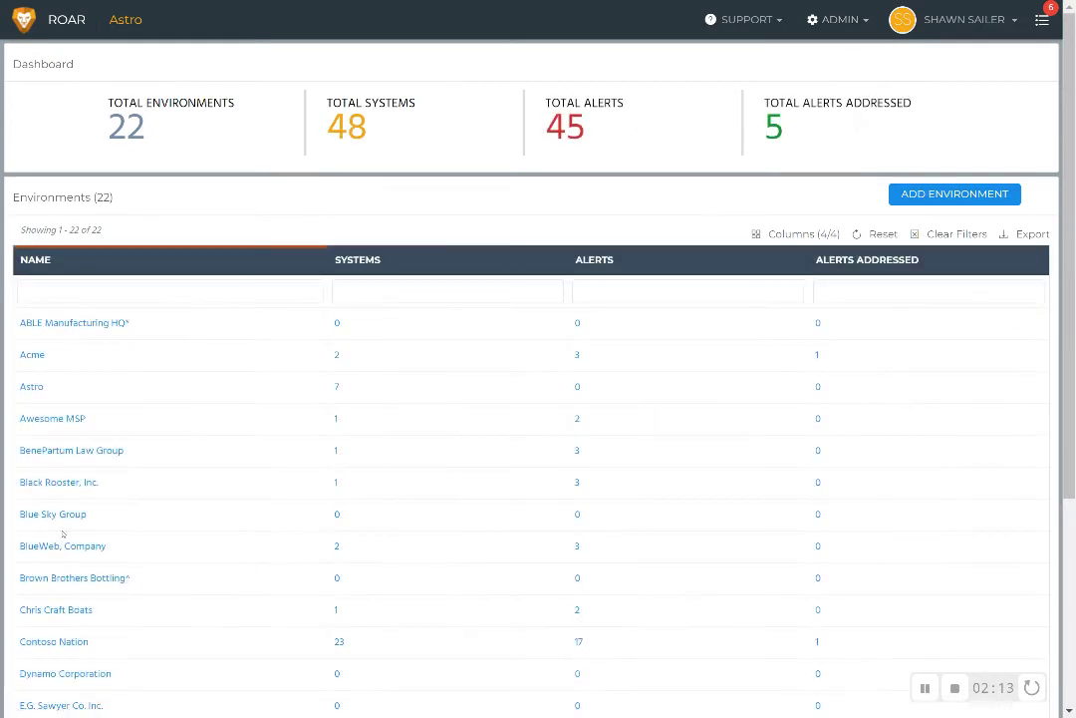
left_click(78, 644)
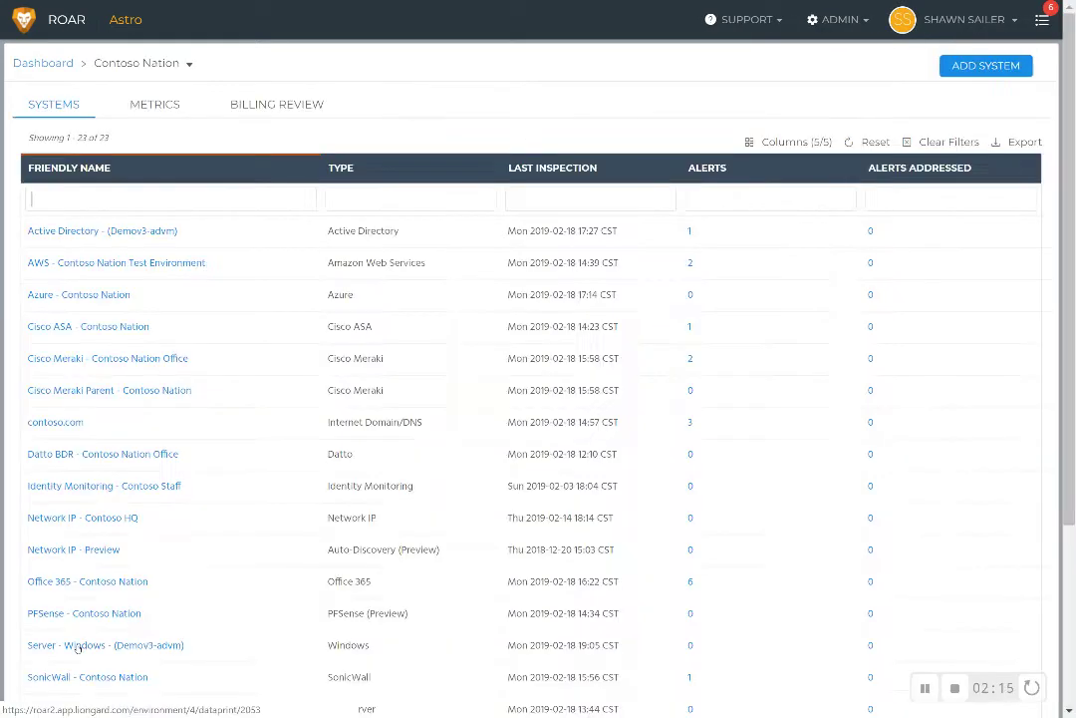
left_click(97, 232)
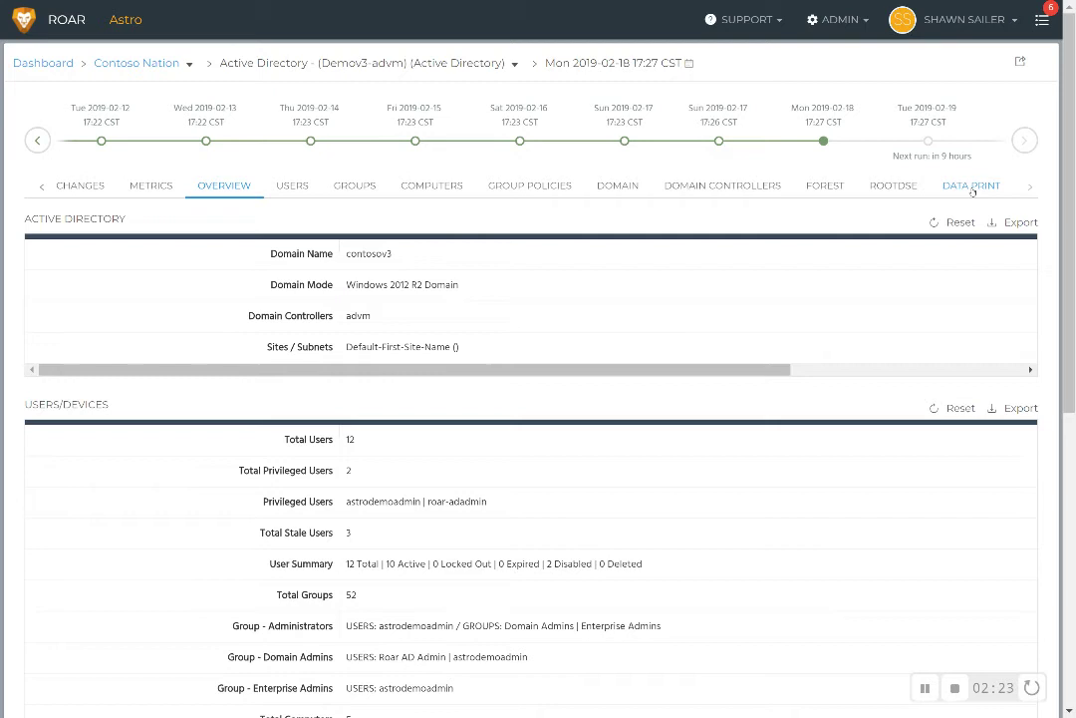
left_click(971, 187)
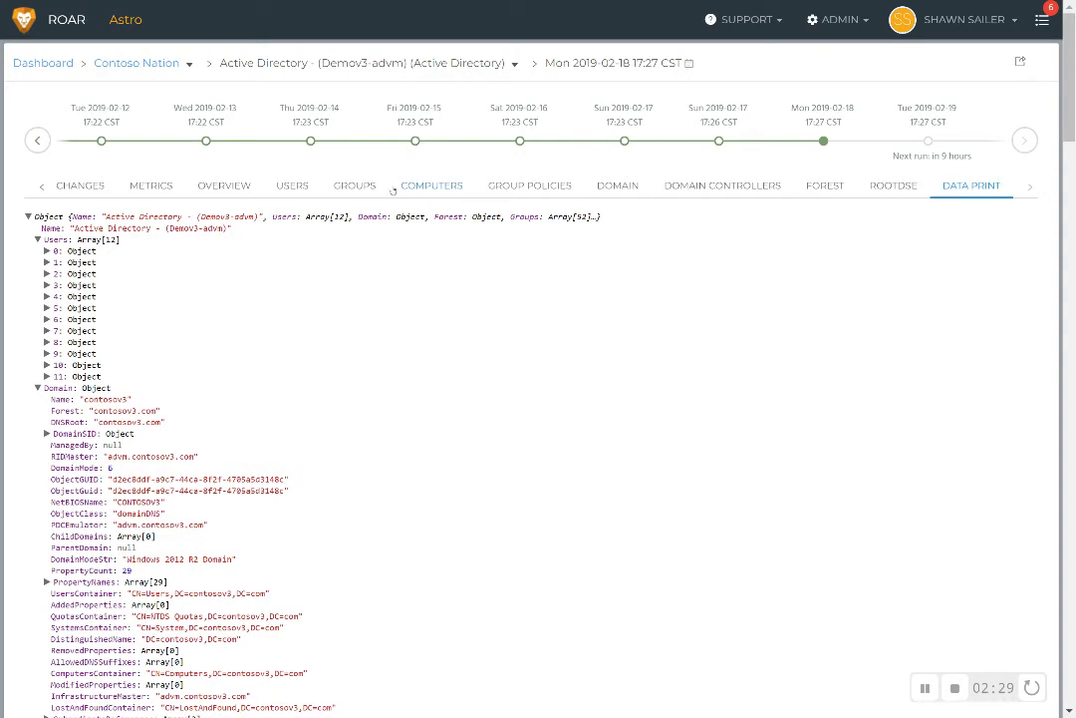
left_click(297, 188)
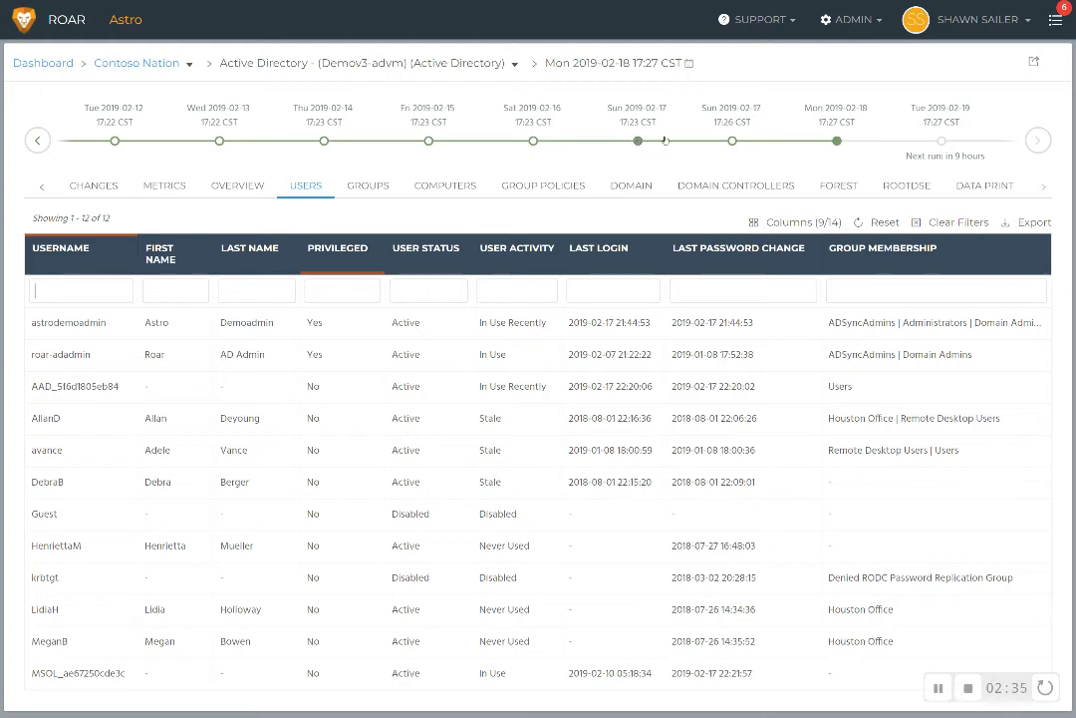
Browse the Actionable Alerts rules, then return to the dashboard of 22 environments
left_click(862, 26)
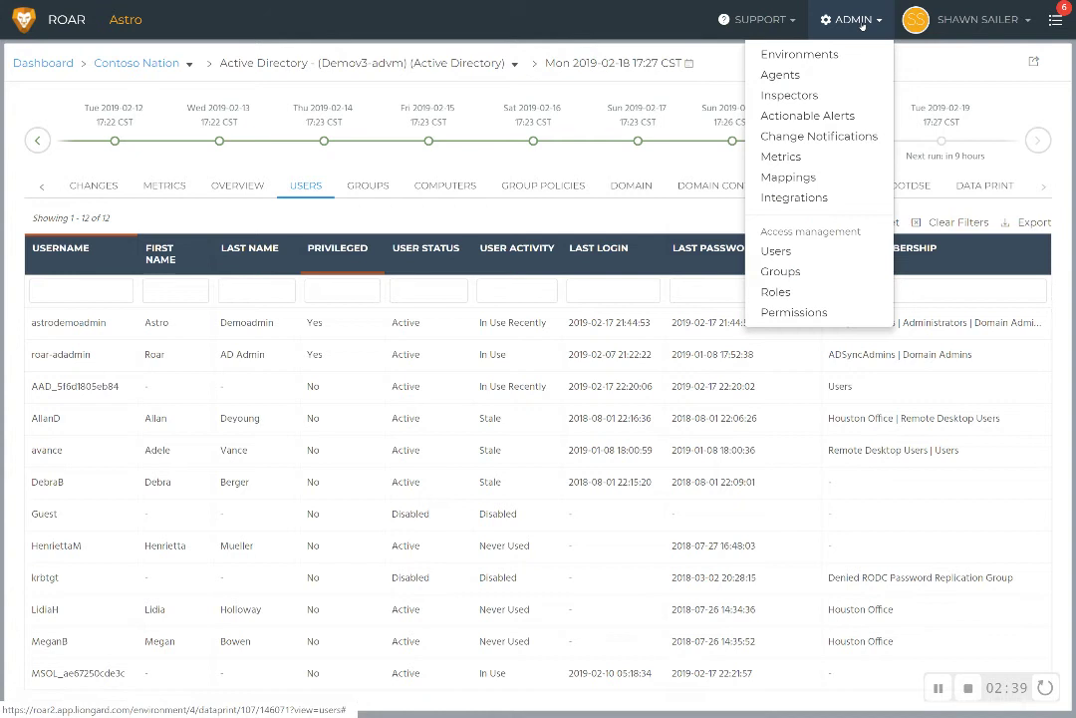
left_click(836, 116)
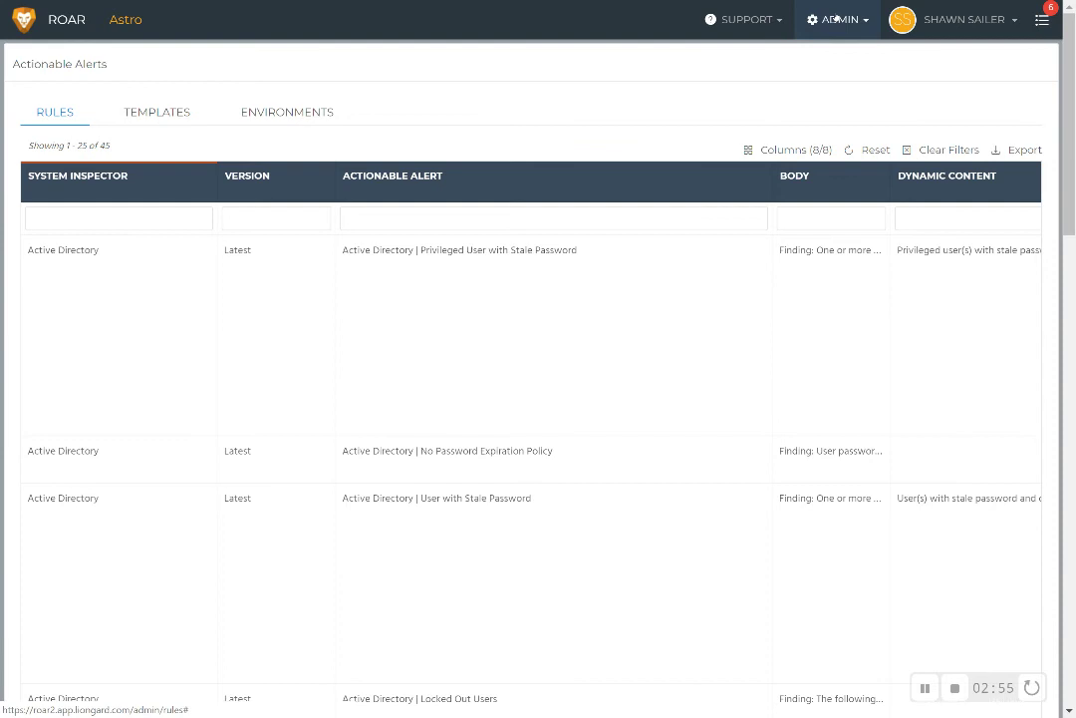
left_click(837, 19)
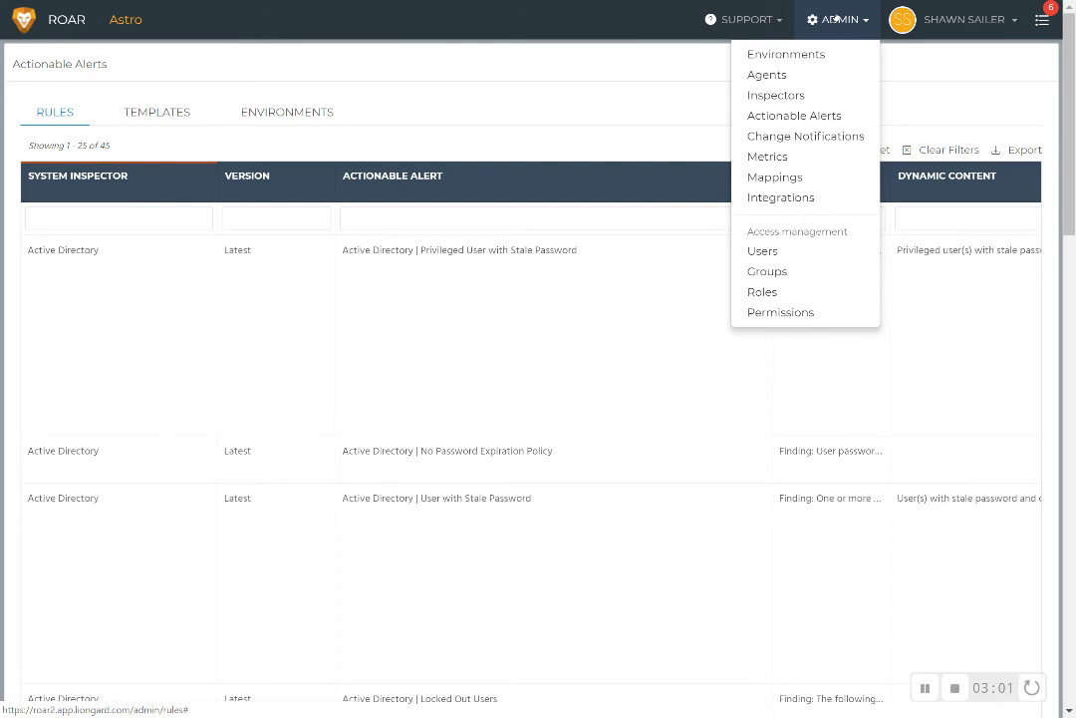
left_click(46, 19)
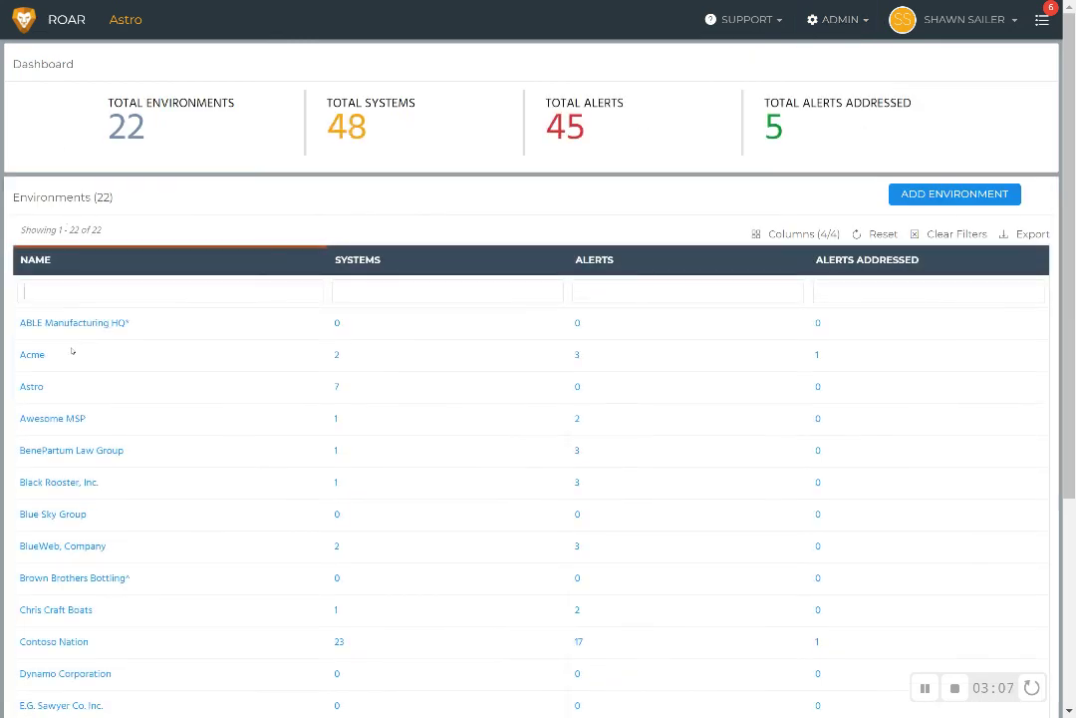
Open Contoso Nation and view its 62 metrics, such as Active Directory user and computer counts
left_click(71, 642)
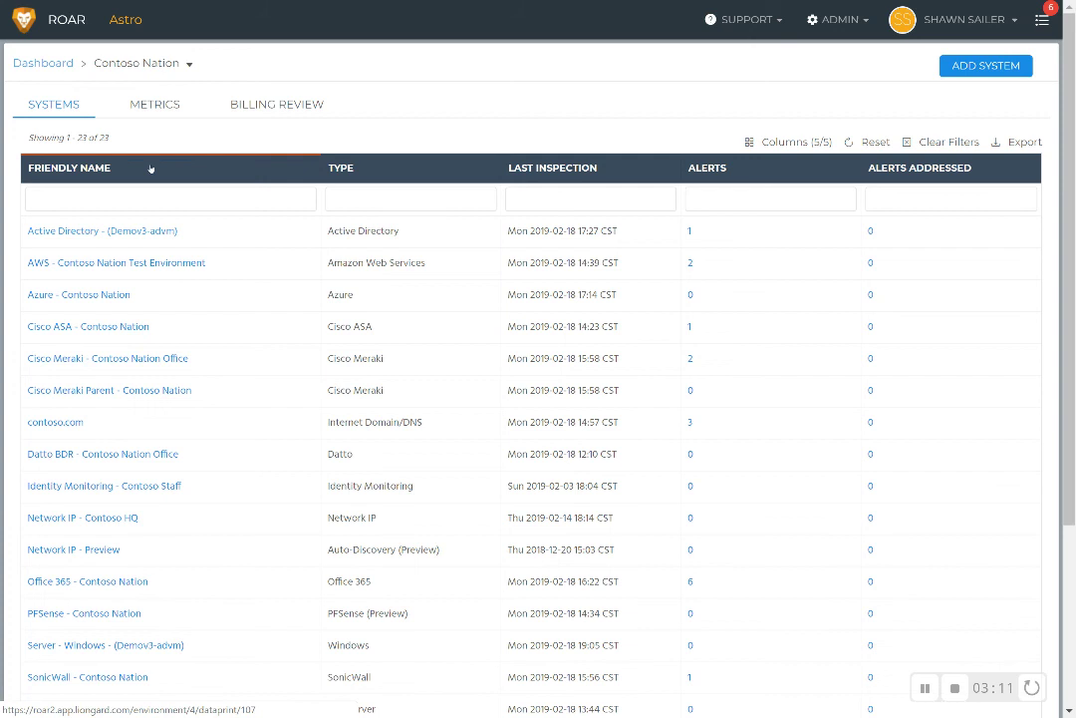
left_click(159, 107)
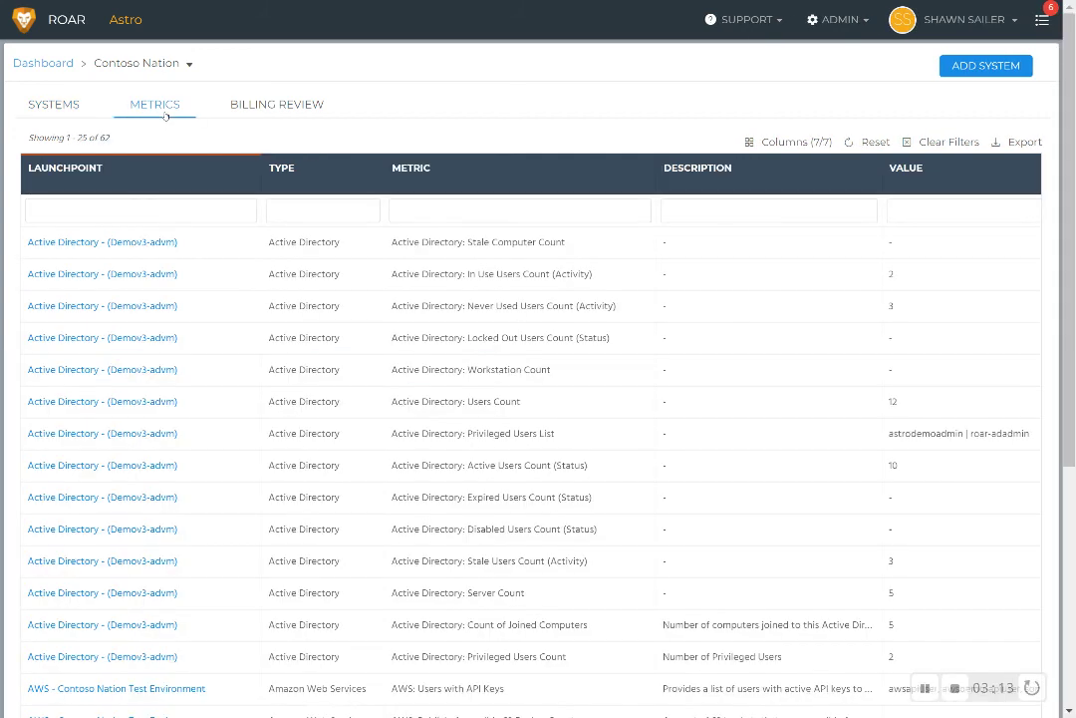